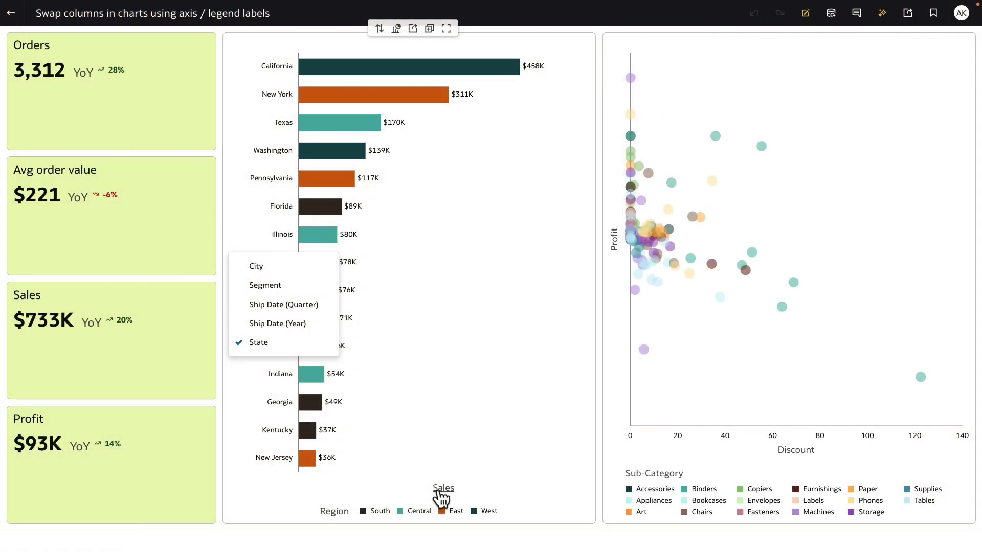
# - Preview the bar chart's swap choices for the Sales measure and Region legend, changing nothing
pyautogui.click(440, 492)
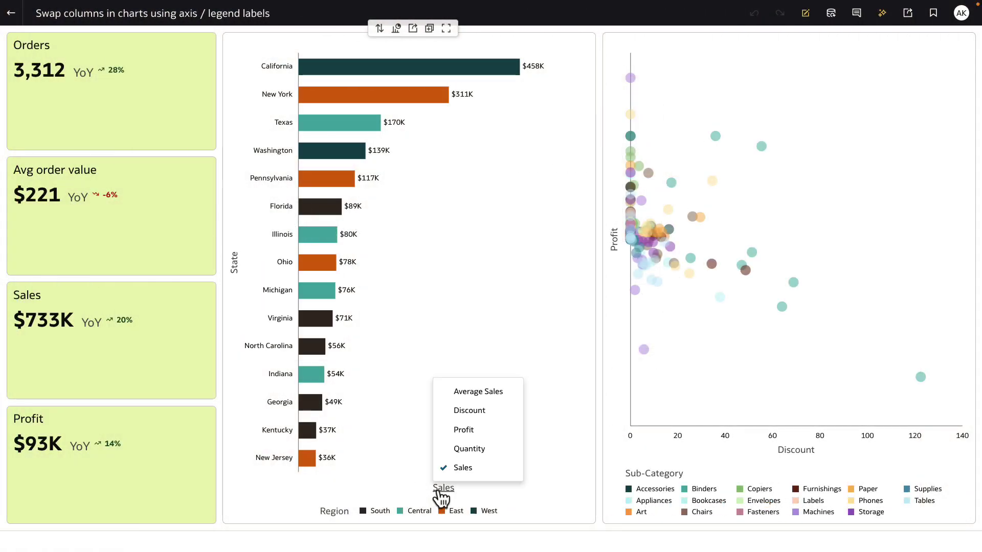
pyautogui.click(333, 513)
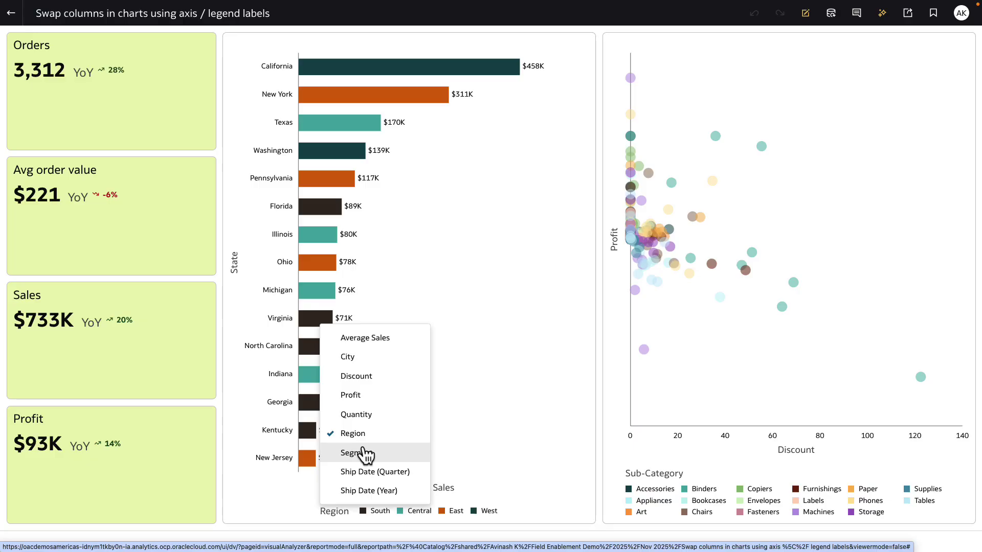
pyautogui.click(278, 491)
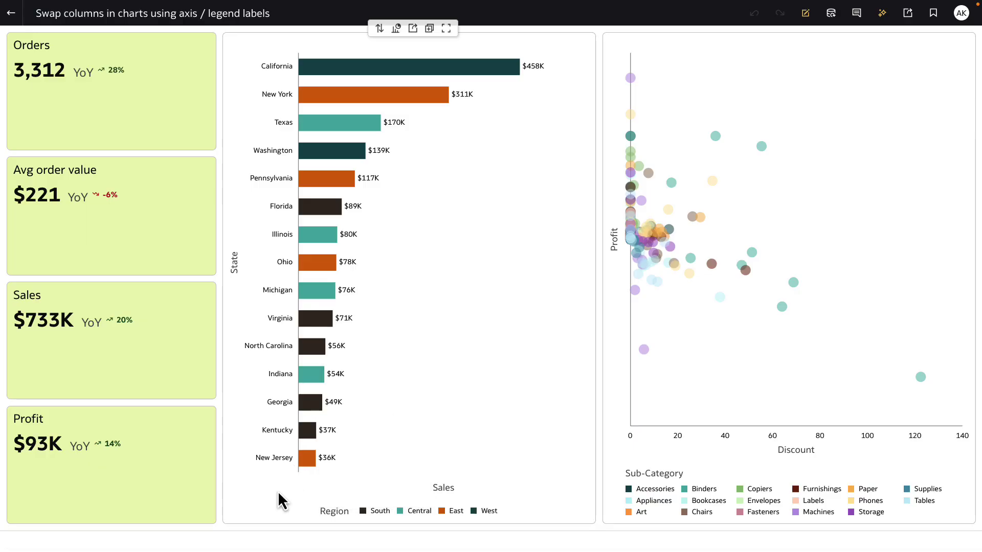
# - On the bar chart, swap the axis from State to Segment, the measure to Discount, and the colour to Profit
pyautogui.click(236, 267)
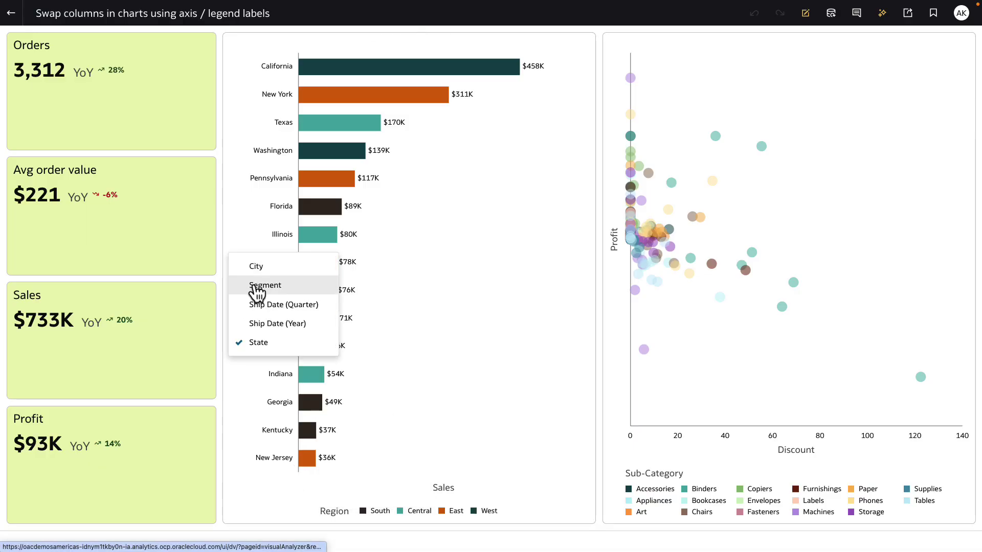
pyautogui.click(259, 284)
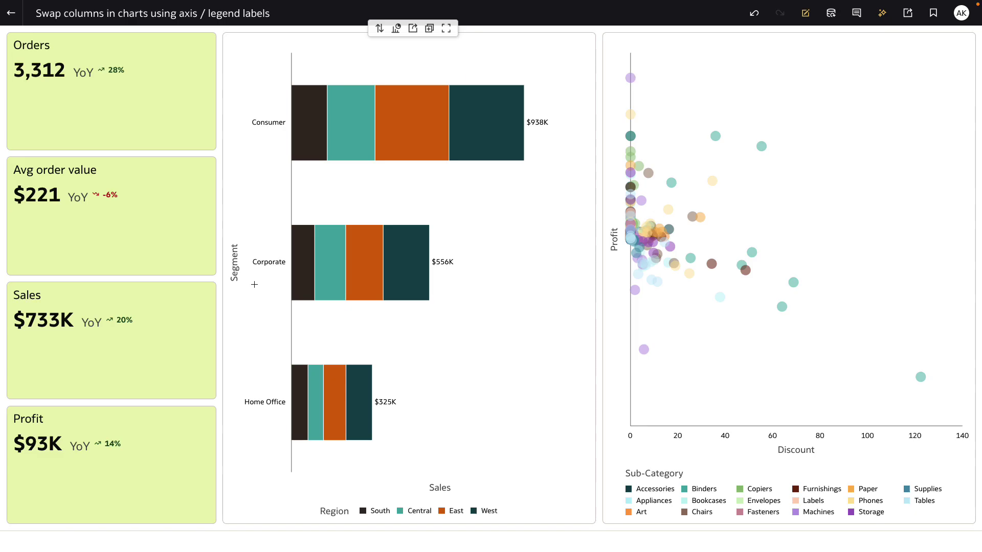
pyautogui.click(439, 490)
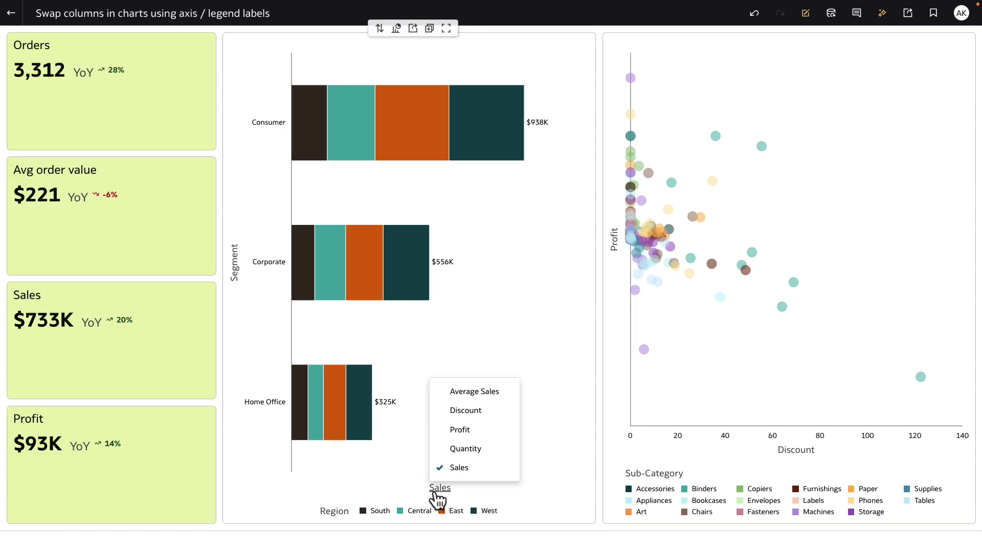
pyautogui.click(458, 414)
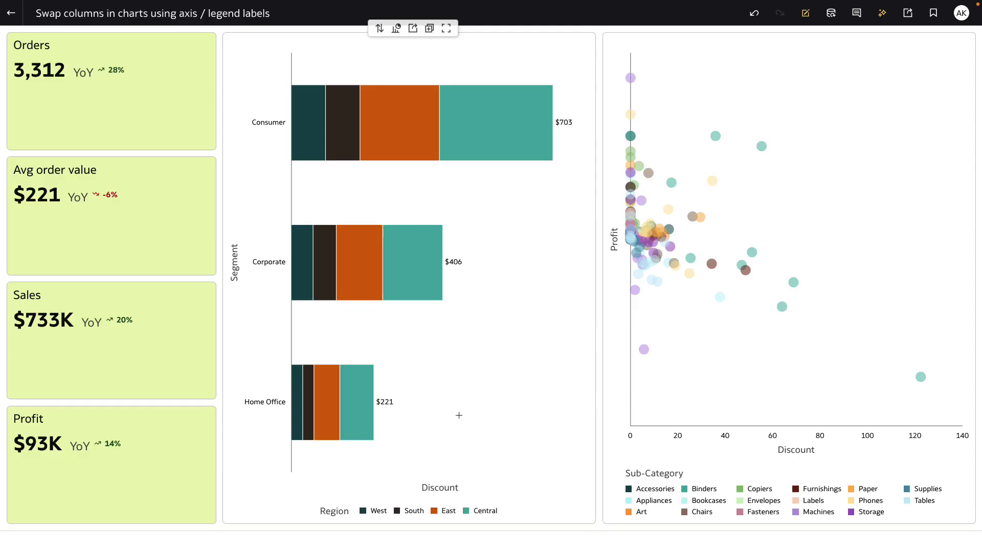
pyautogui.click(334, 510)
pyautogui.click(373, 375)
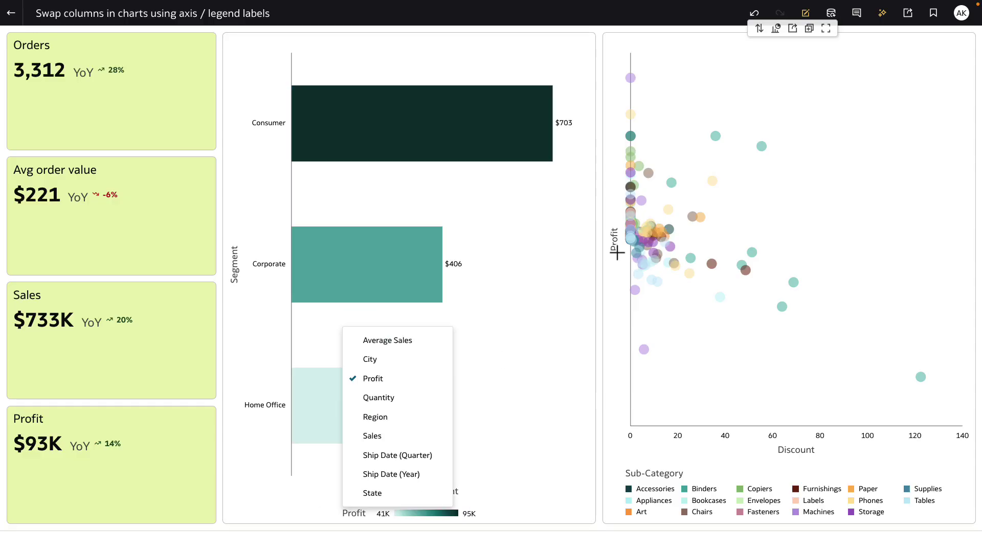
# - Review the scatter plot's Profit and Discount axis choices, then recolour its points by Quantity
pyautogui.click(615, 244)
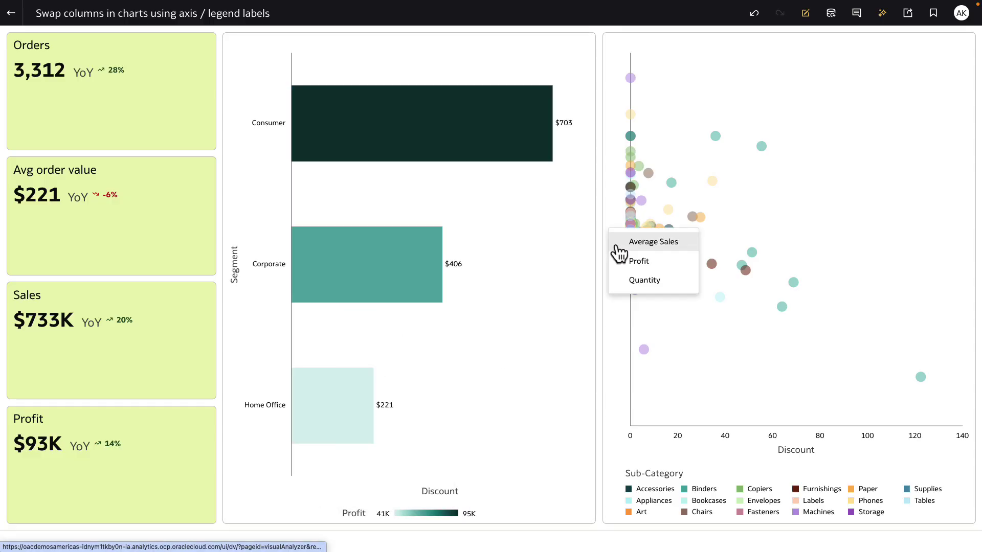
pyautogui.click(792, 452)
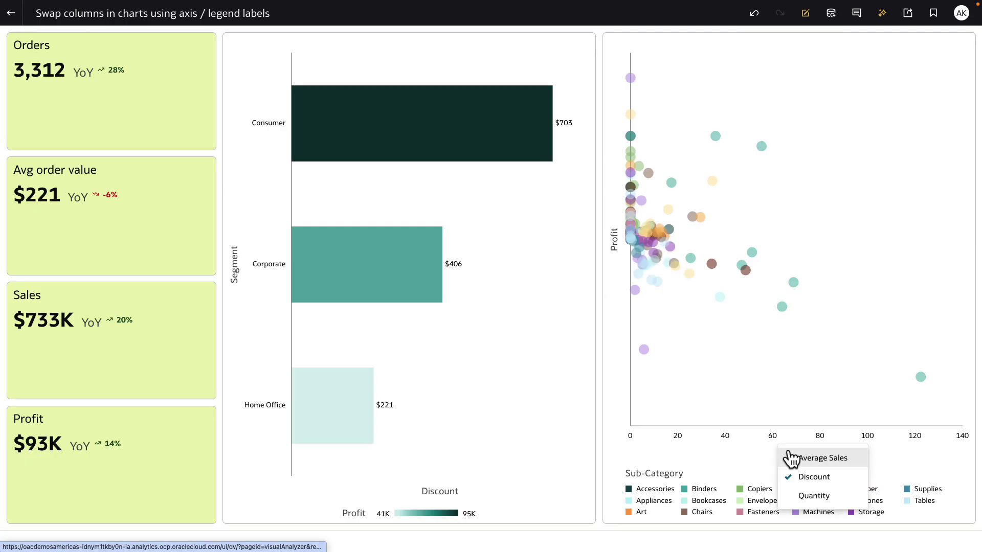
pyautogui.click(664, 476)
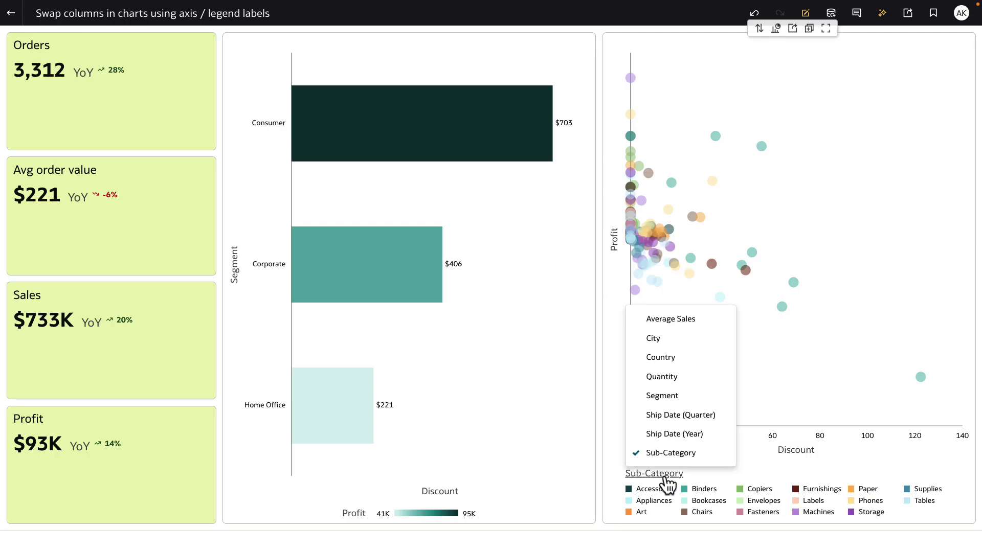
pyautogui.click(665, 377)
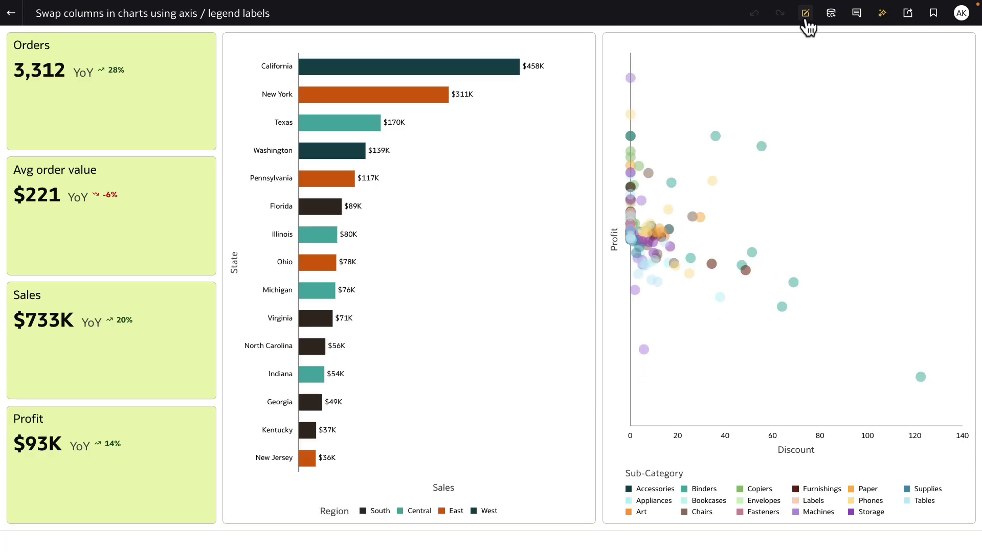
# - Enter edit mode, add a blank canvas, and place a stacked bar chart on it
pyautogui.click(805, 20)
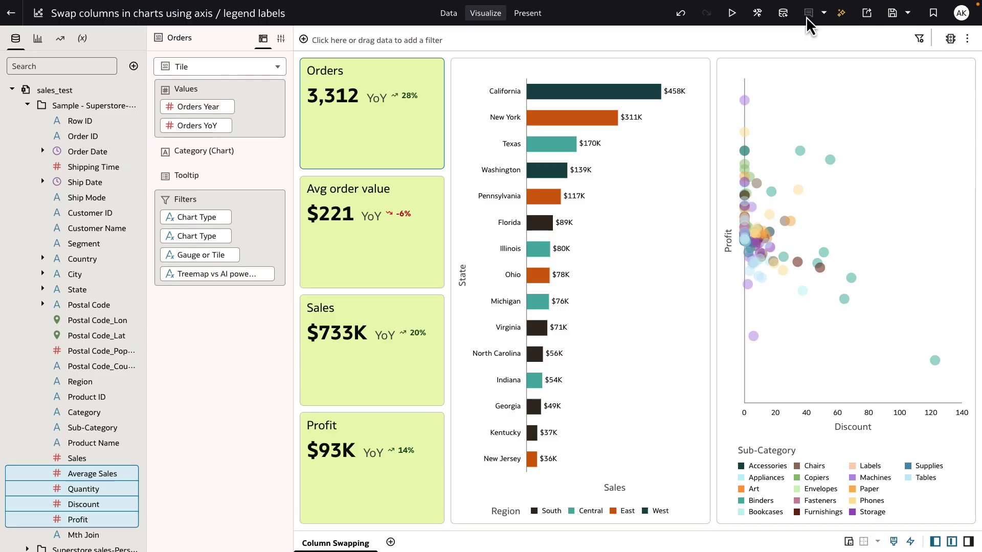
pyautogui.moveTo(487, 367)
pyautogui.click(390, 542)
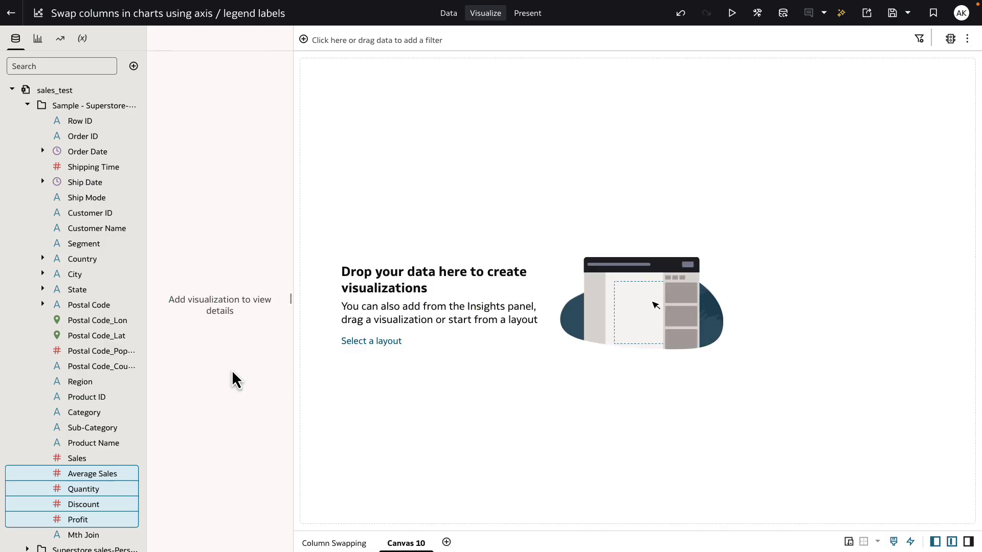
pyautogui.click(37, 39)
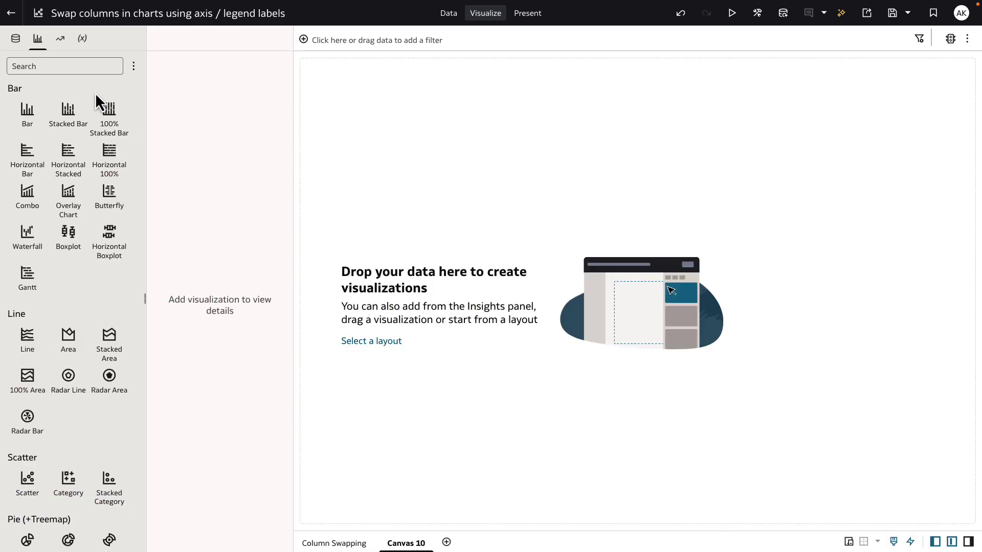
pyautogui.doubleClick(66, 123)
# - Plot Sales by Segment coloured by Ship Mode; select Average Sales, Quantity, Discount and Profit
pyautogui.click(16, 38)
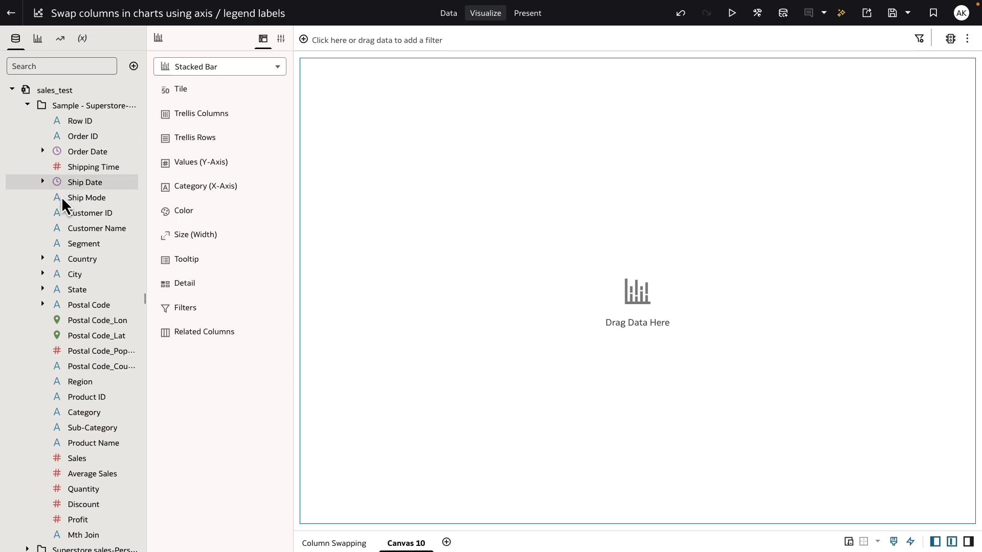
pyautogui.moveTo(88, 245); pyautogui.dragTo(179, 194)
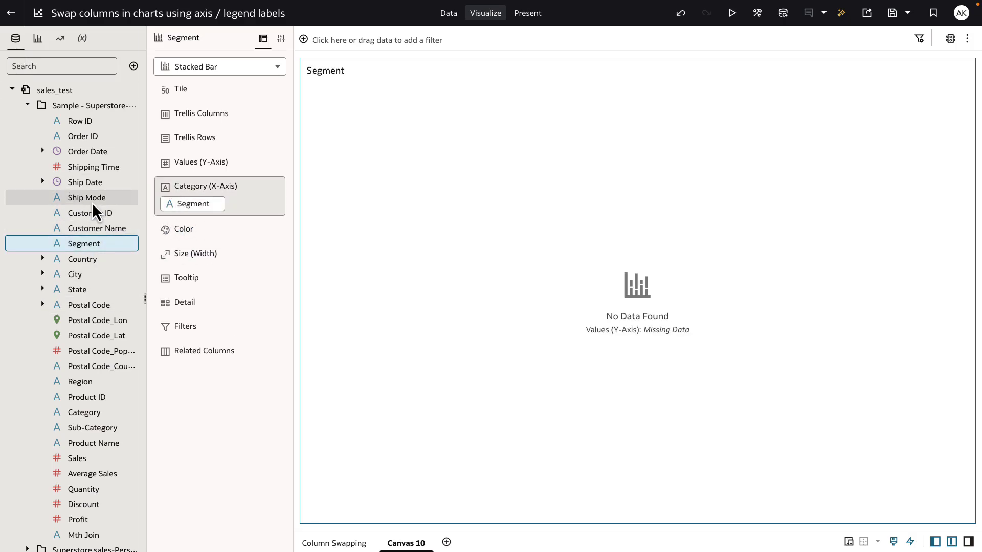
pyautogui.moveTo(77, 199); pyautogui.dragTo(174, 238)
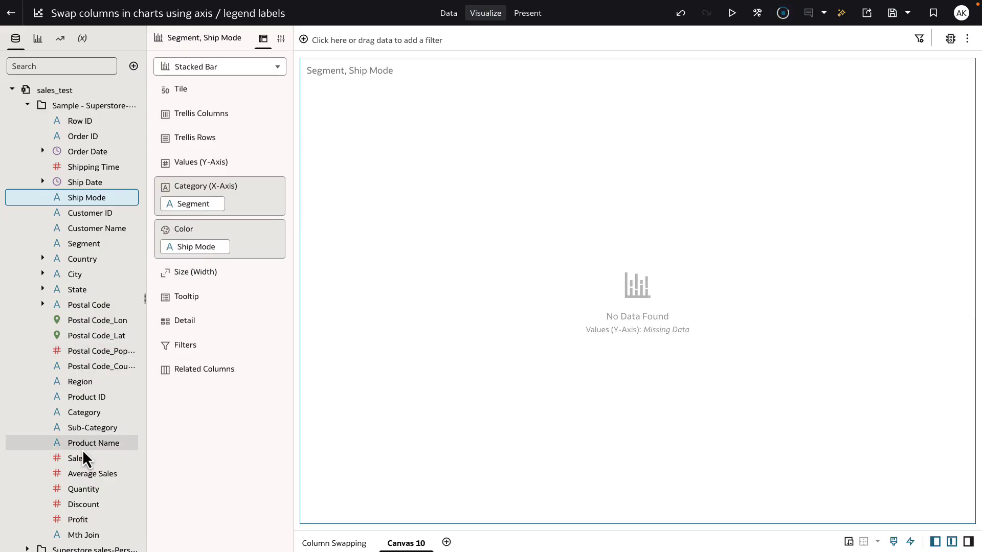
pyautogui.moveTo(82, 457); pyautogui.dragTo(201, 176)
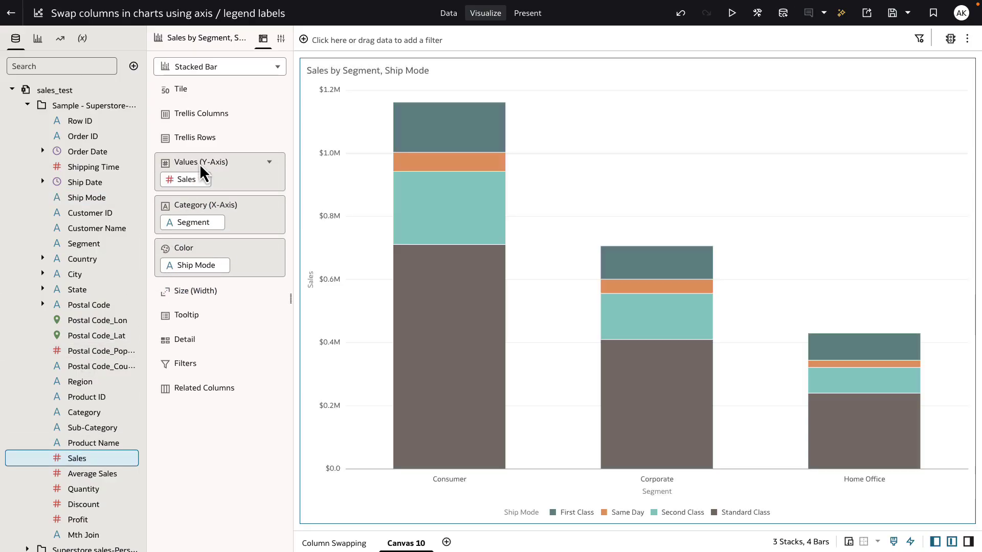
pyautogui.click(110, 475)
pyautogui.keyDown('shift'); pyautogui.click(88, 522); pyautogui.keyUp('shift')
# - Add the four measures, Category, Sub-Category, City and State as the chart's related columns
pyautogui.moveTo(86, 523); pyautogui.dragTo(197, 397)
pyautogui.click(101, 413)
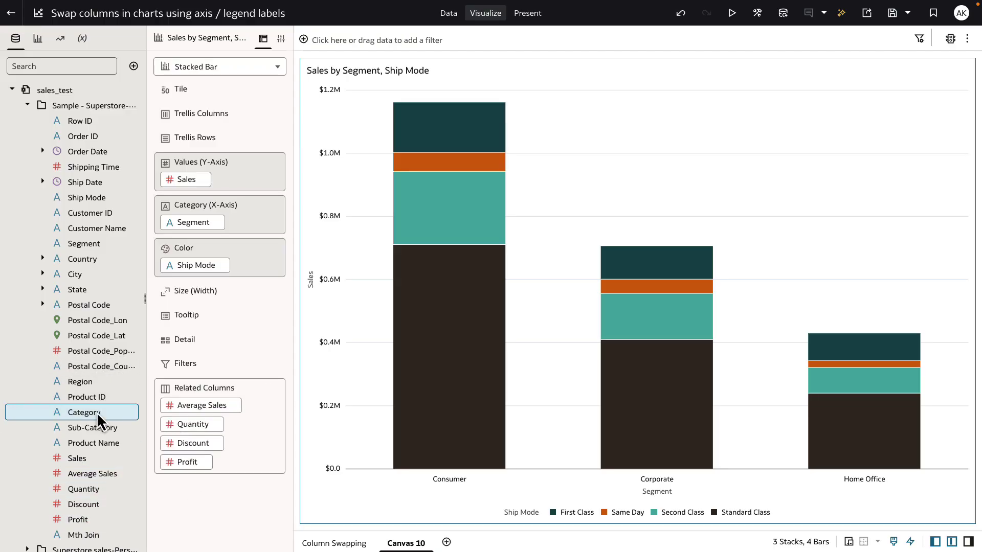
pyautogui.keyDown('shift'); pyautogui.click(99, 431); pyautogui.keyUp('shift')
pyautogui.moveTo(100, 434); pyautogui.dragTo(176, 406)
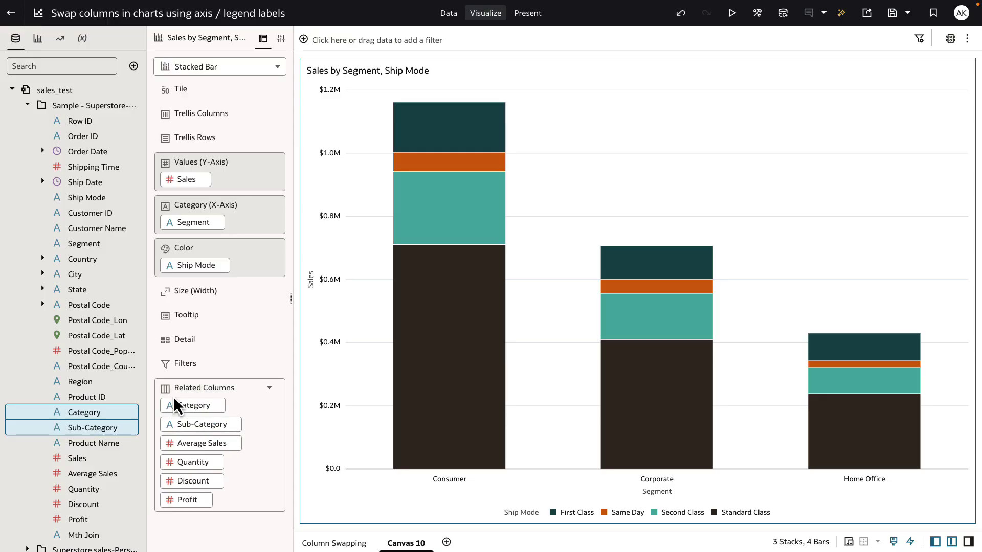
pyautogui.click(76, 275)
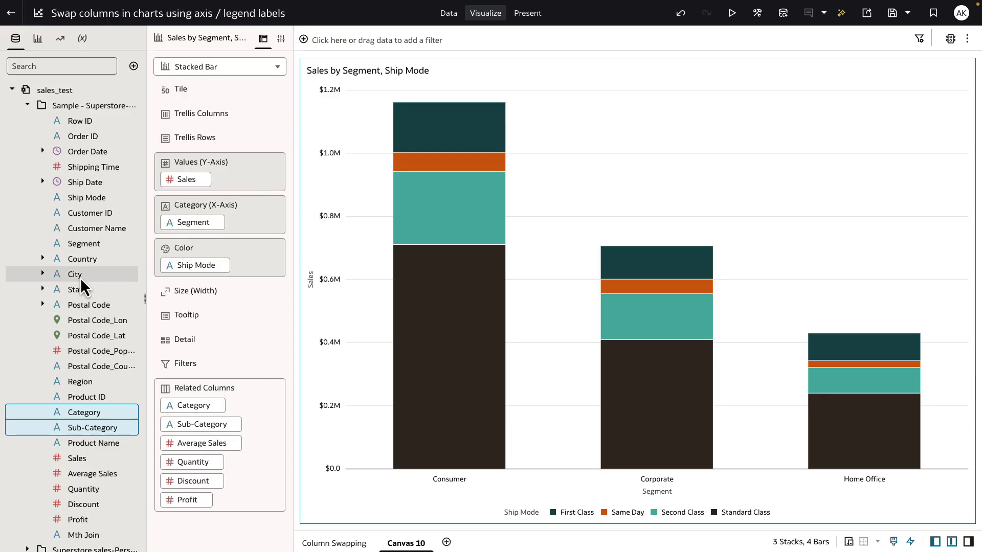
pyautogui.moveTo(77, 275); pyautogui.dragTo(185, 400)
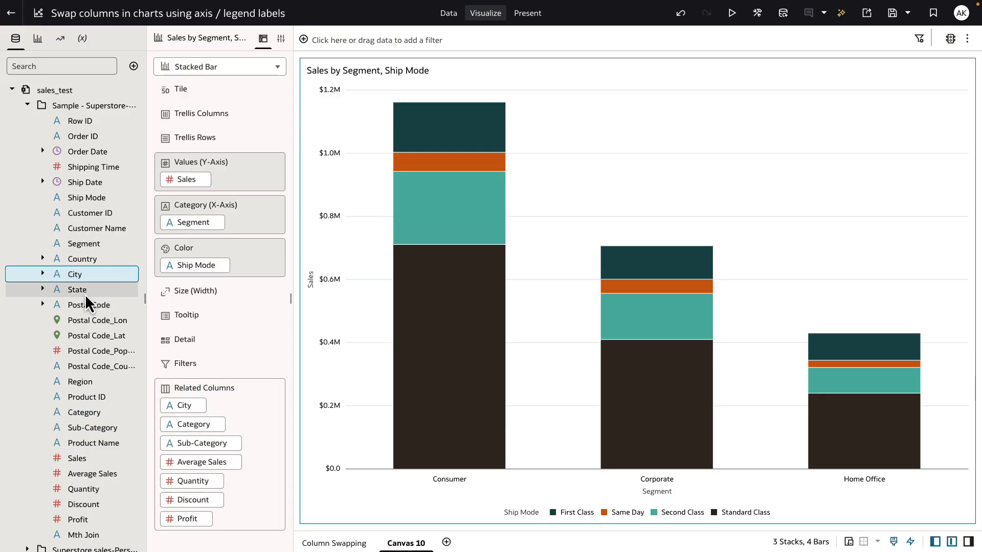
pyautogui.moveTo(84, 290); pyautogui.dragTo(185, 402)
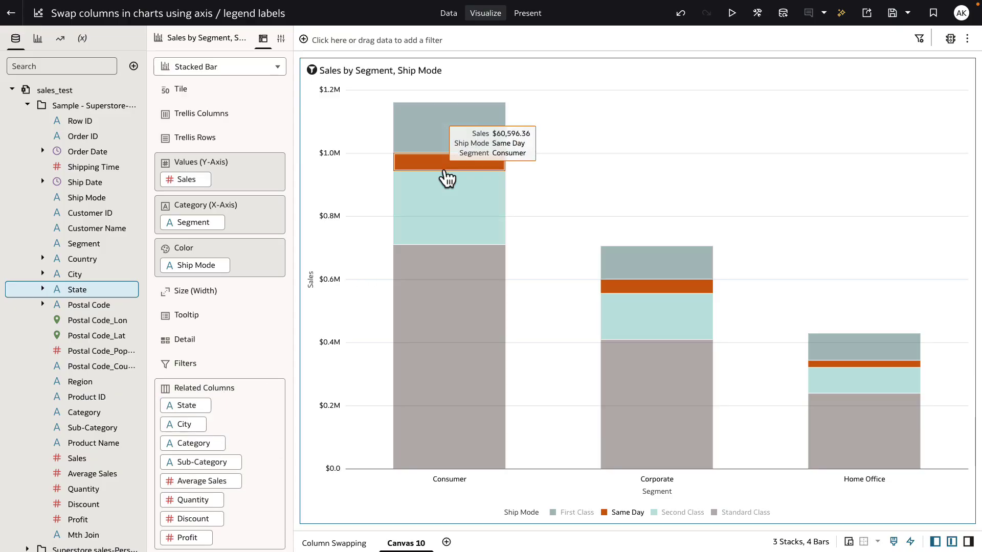
pyautogui.click(441, 211)
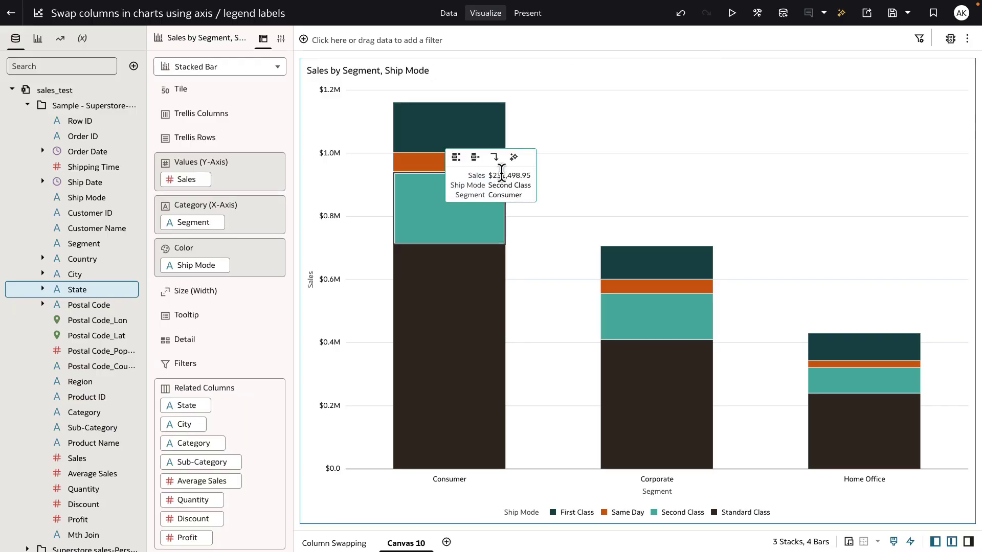
pyautogui.click(513, 158)
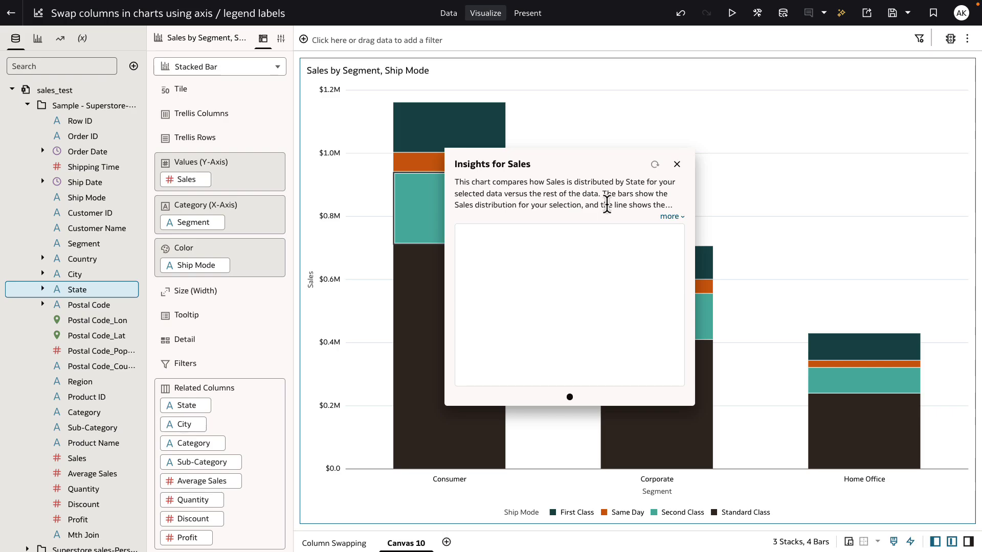
pyautogui.click(676, 164)
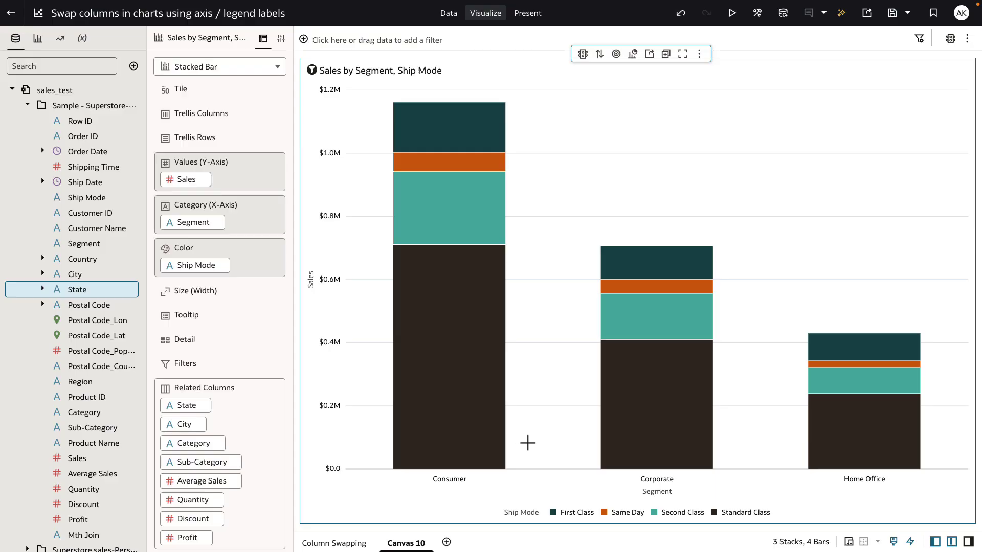
pyautogui.click(655, 483)
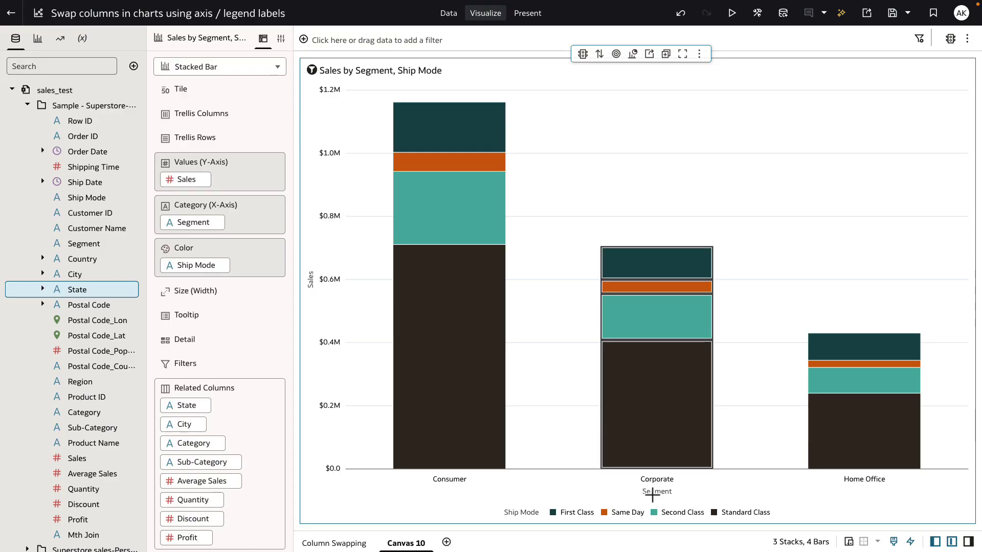
pyautogui.click(655, 484)
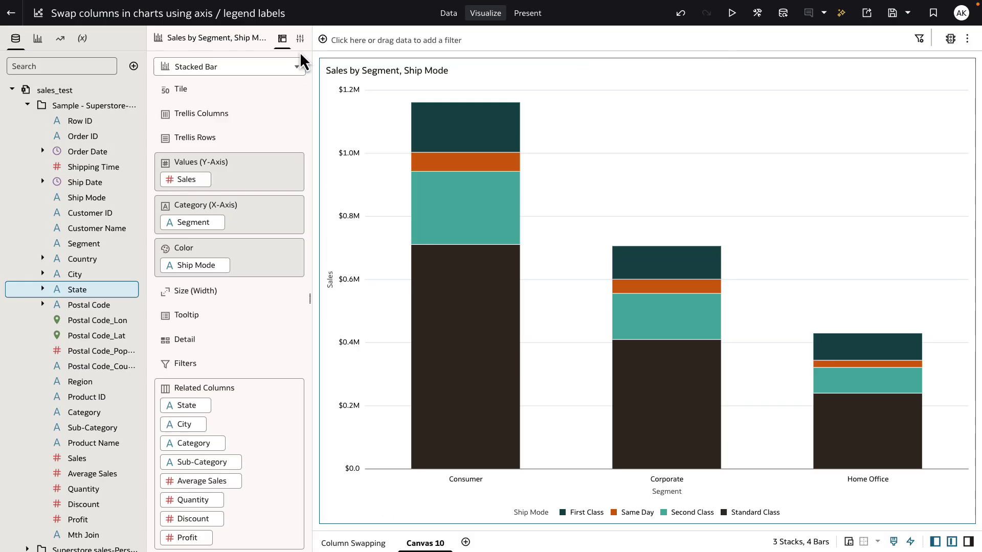
# - Set Column Swap to On in Analytics properties, then swap the measure from Sales to Quantity
pyautogui.click(301, 40)
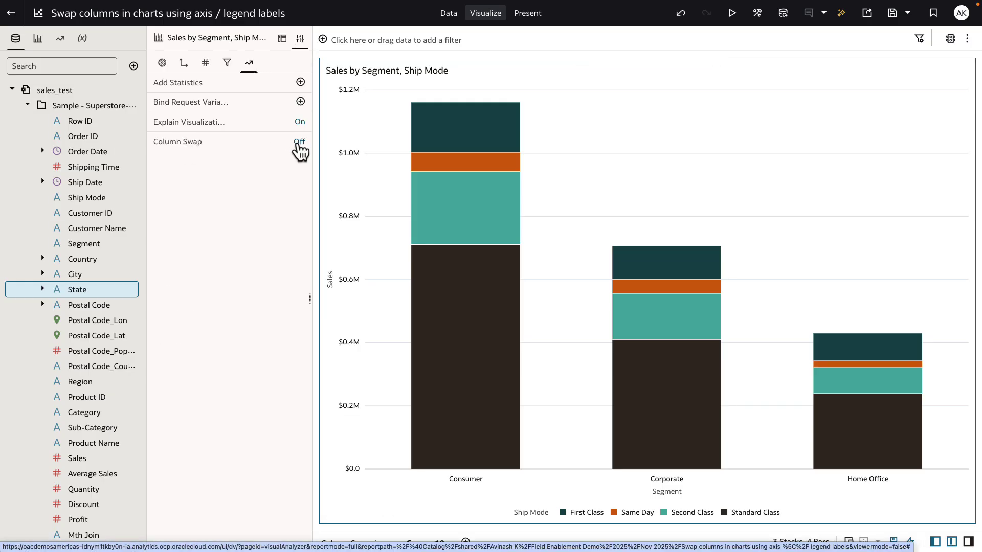
pyautogui.click(298, 142)
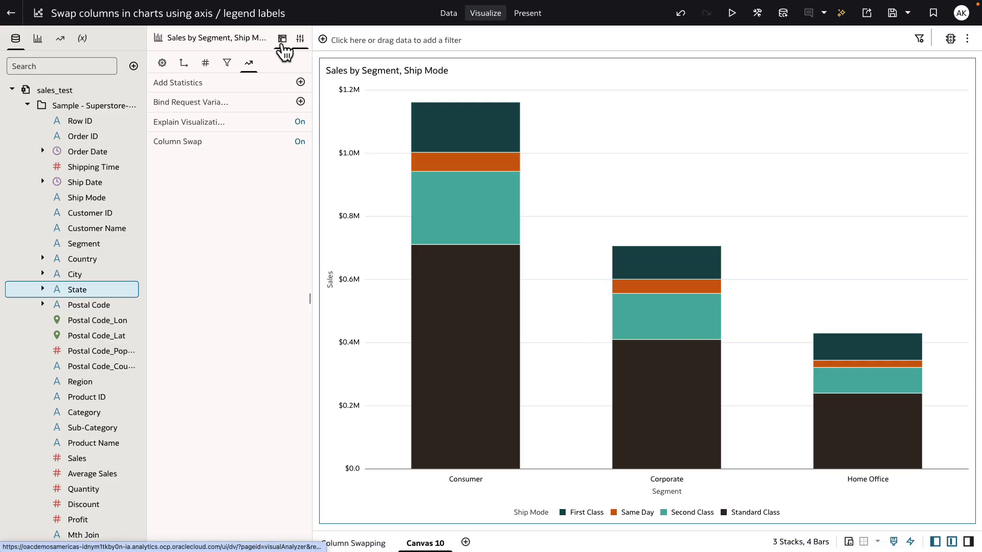
pyautogui.click(282, 39)
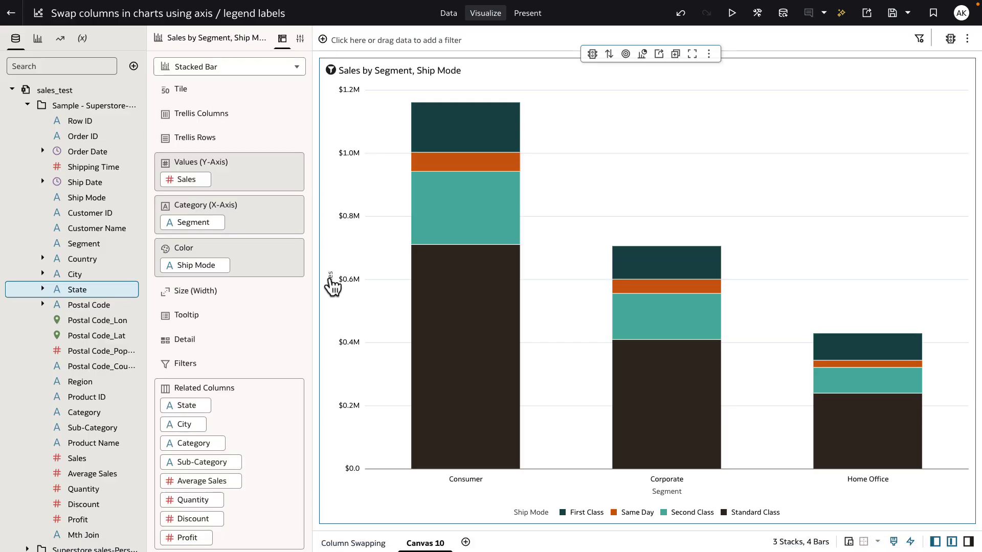
pyautogui.click(331, 281)
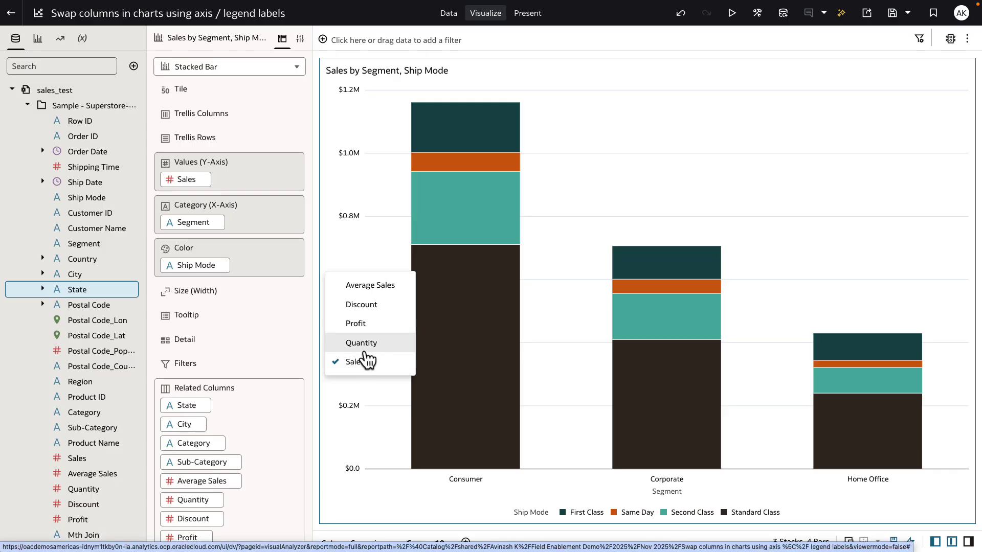
pyautogui.click(365, 347)
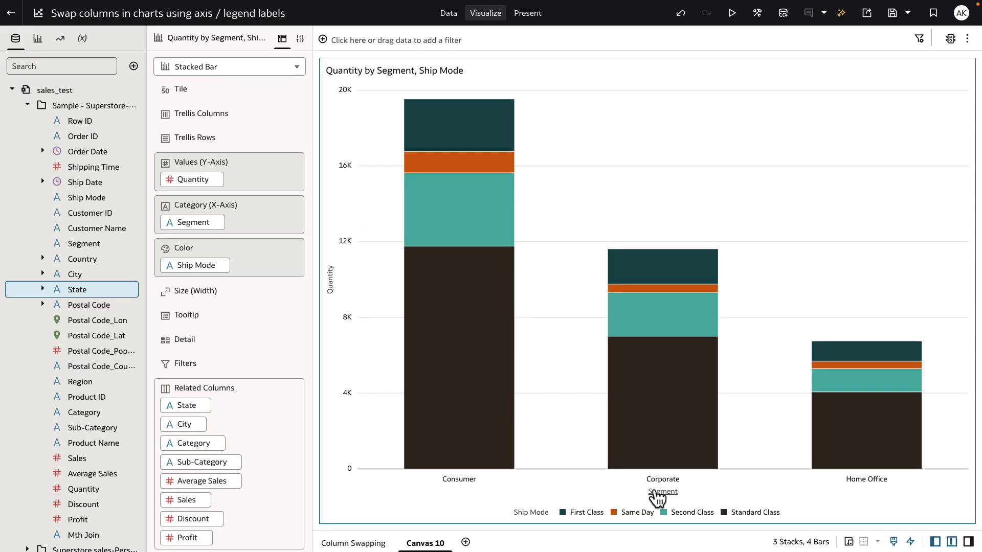
# - Swap the category axis from Segment to City and the legend from Ship Mode to Category
pyautogui.click(658, 492)
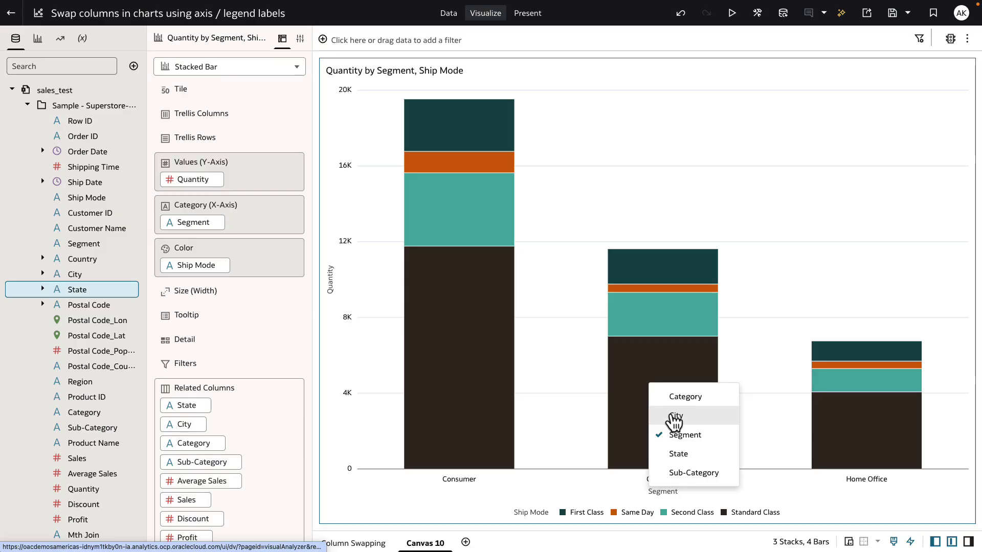
pyautogui.click(674, 416)
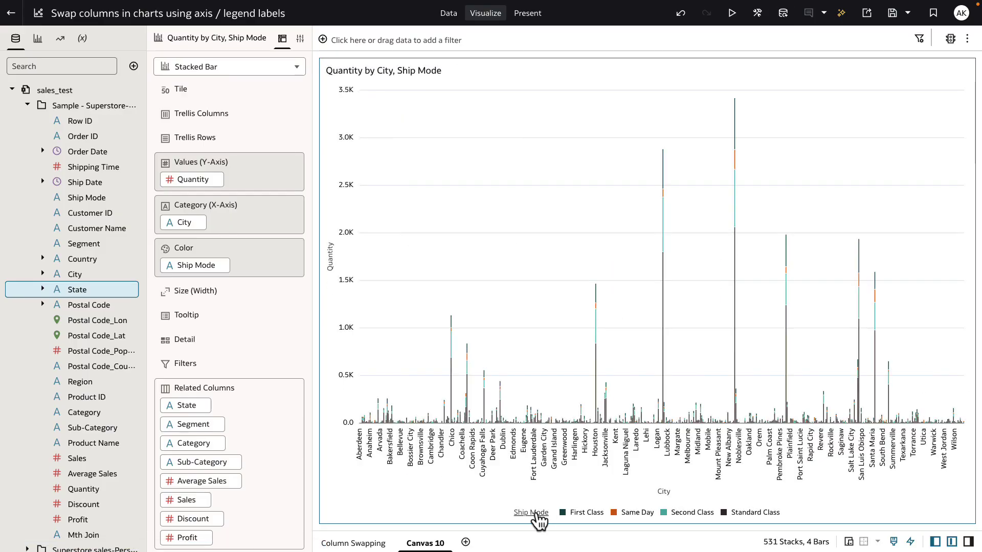
pyautogui.click(531, 513)
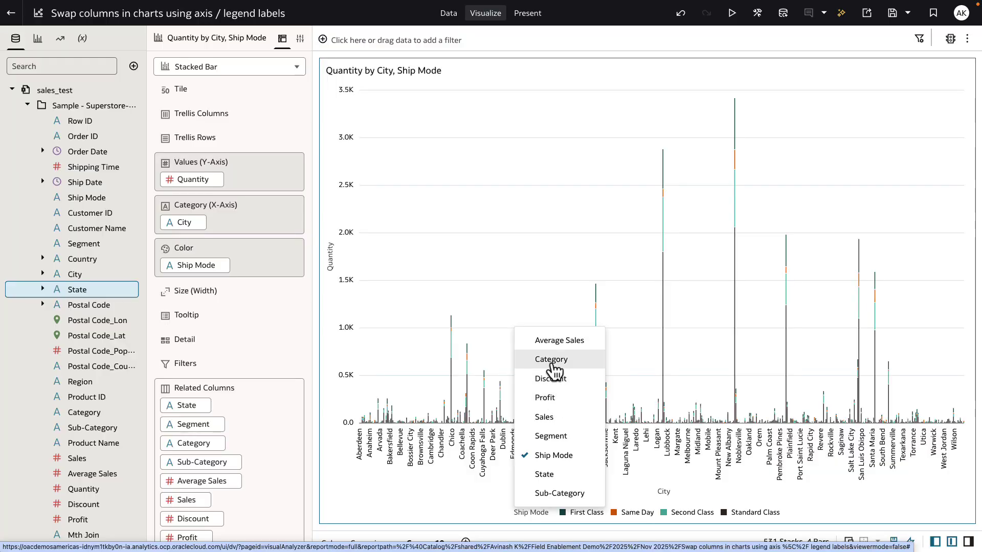
pyautogui.click(552, 363)
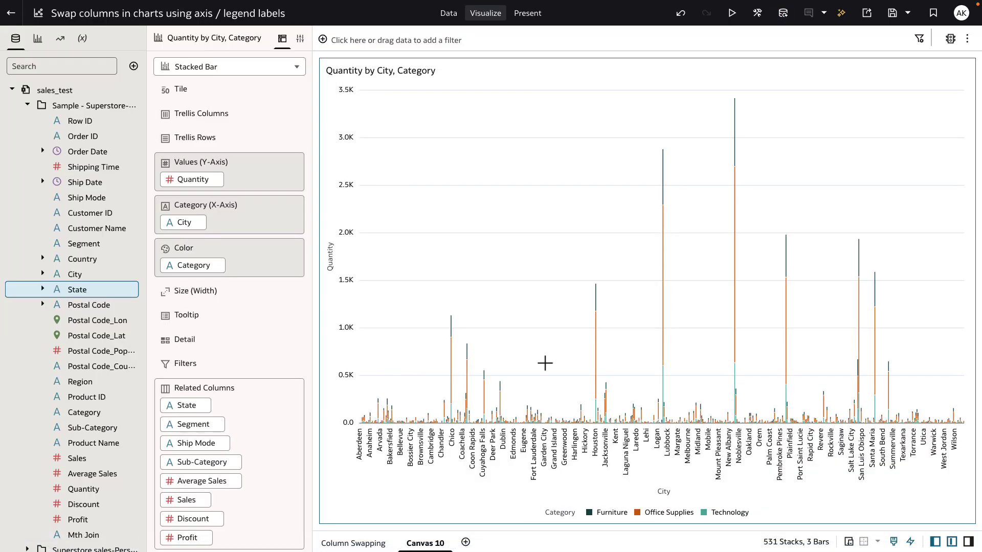
pyautogui.scroll(-1, 265, 478)
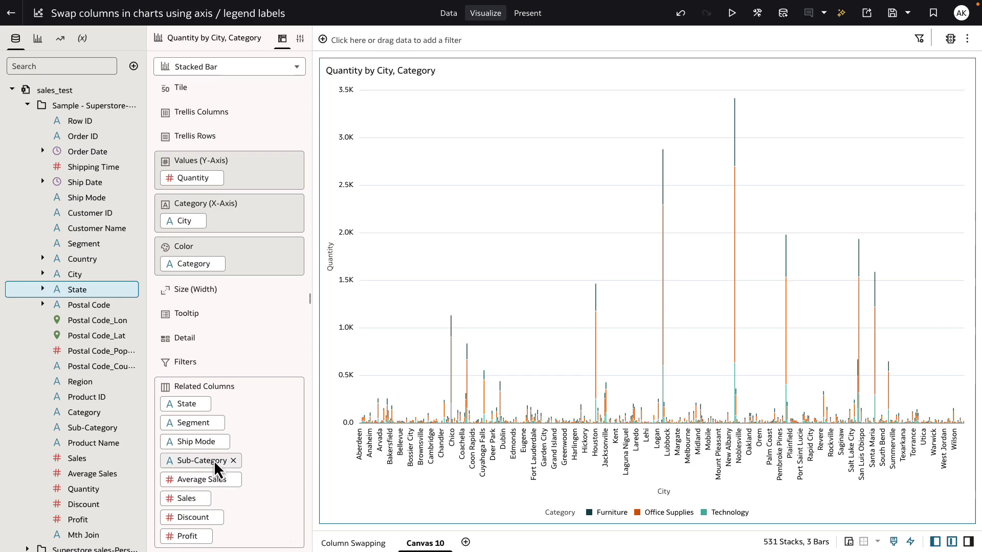
# - Uncheck Use in Column Swapping for Sub-Category, then verify the legend and City axis swap lists
pyautogui.rightClick(215, 461)
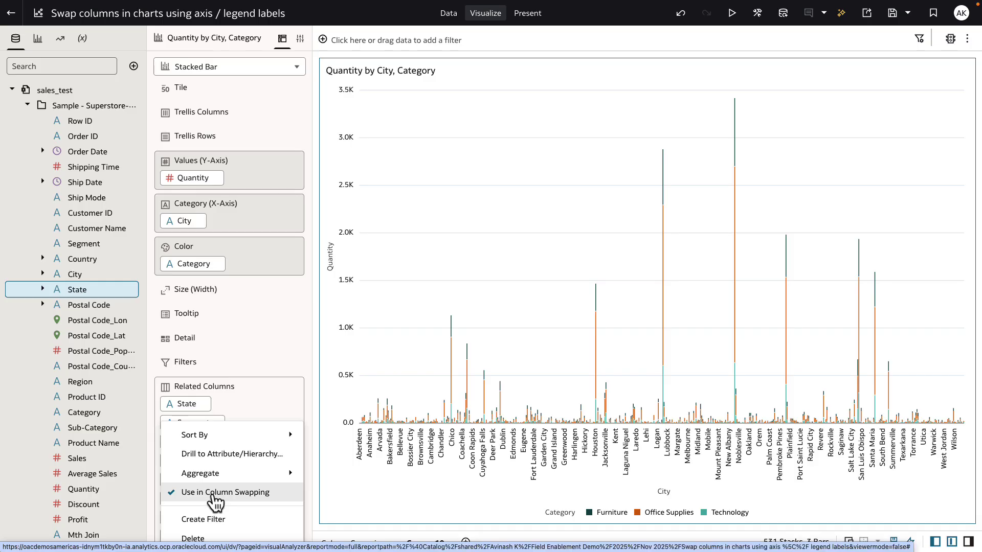
pyautogui.click(215, 492)
pyautogui.click(560, 512)
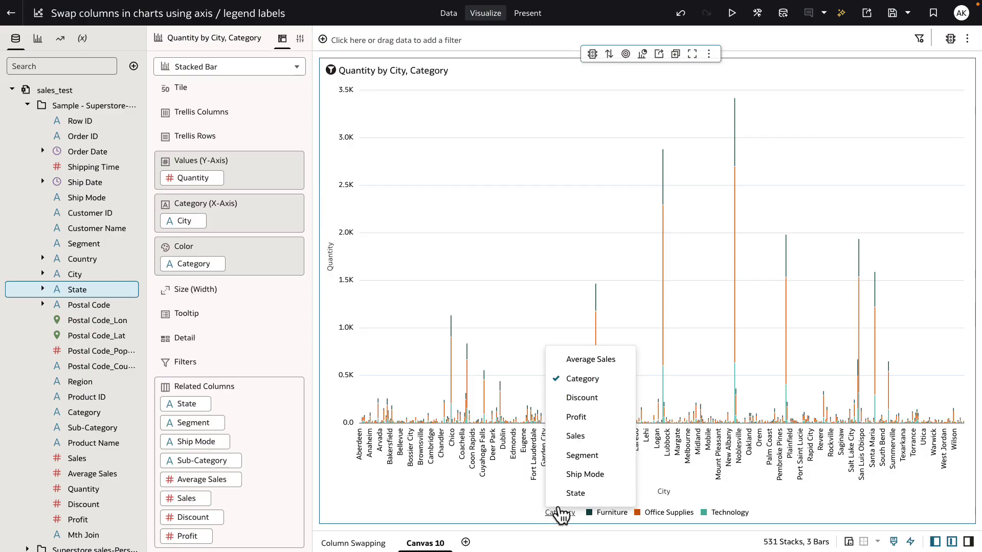
pyautogui.click(664, 491)
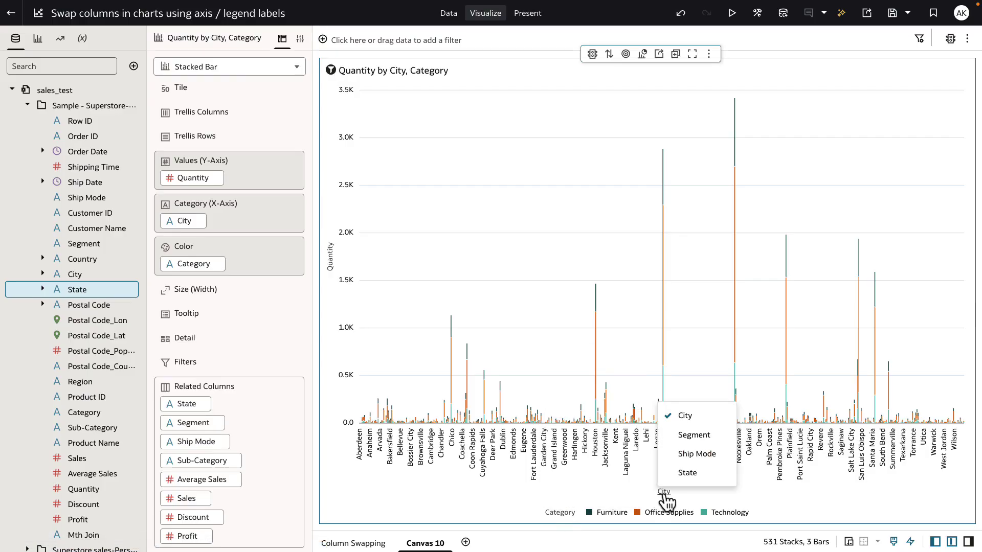